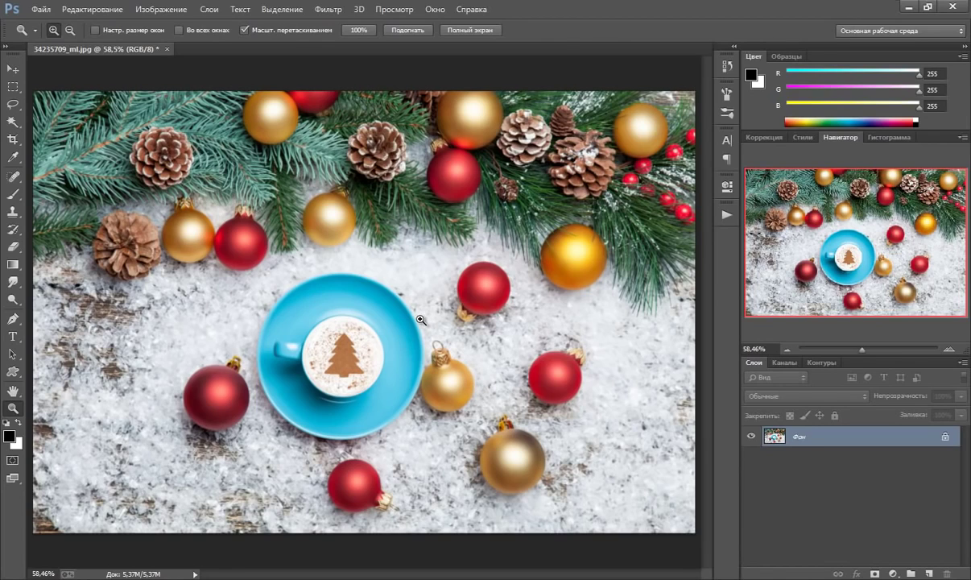
Duplicate the photo onto 'Слой 1' and desaturate that copy to grayscale
{"action": "key", "text": "ctrl+j"}
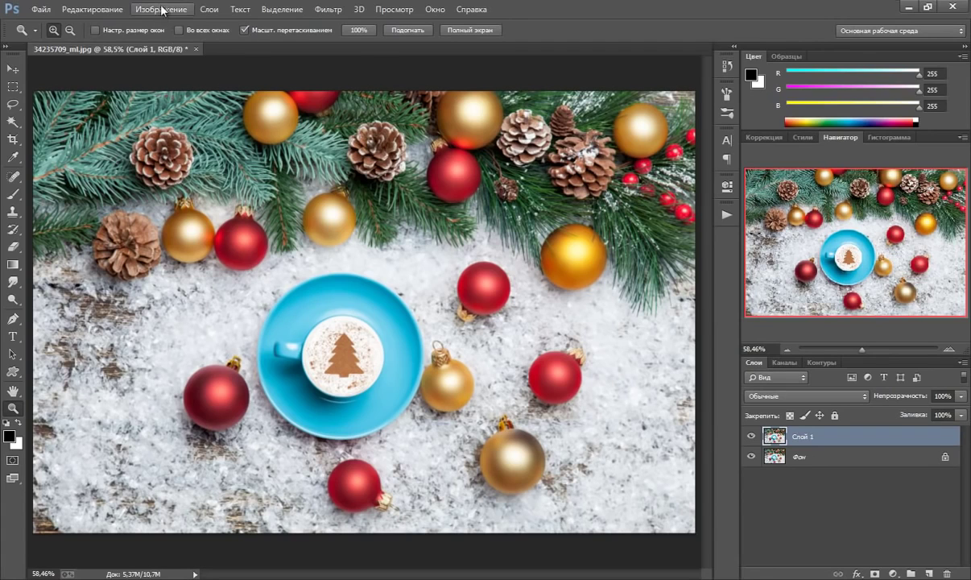
{"action": "left_click", "coordinate": [162, 10]}
{"action": "mouse_move", "coordinate": [165, 44]}
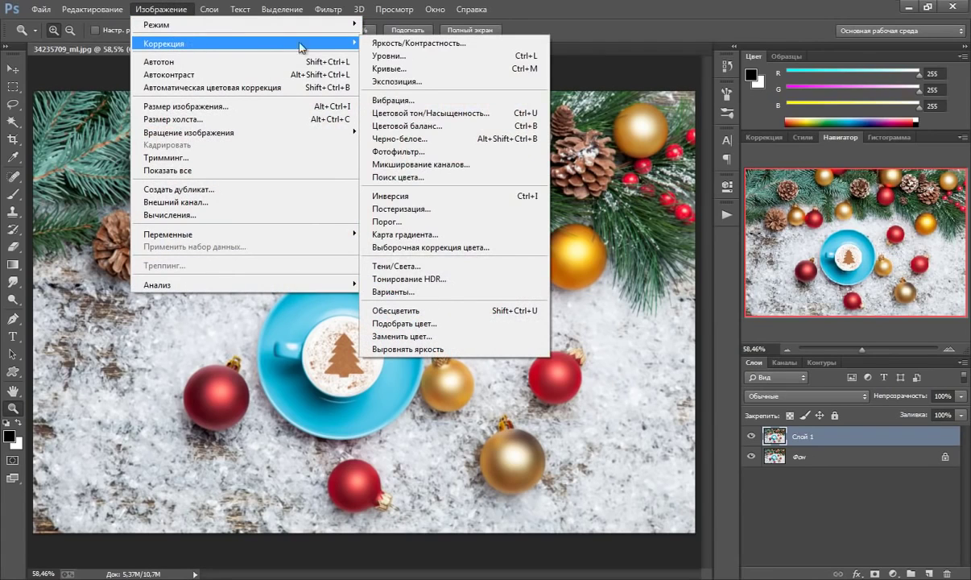
{"action": "left_click", "coordinate": [419, 312]}
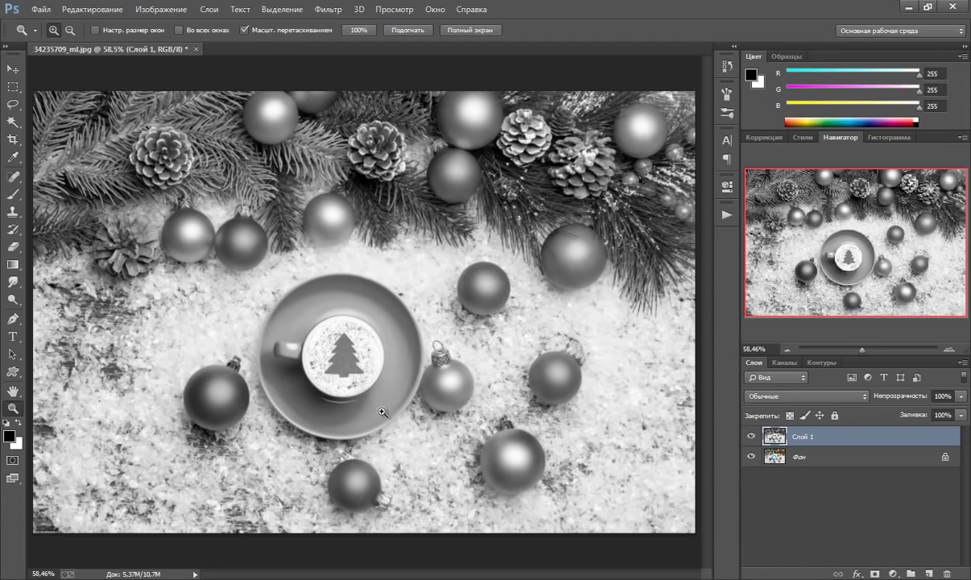
Zoom in on the cup, add a white layer mask to 'Слой 1', and select the Brush tool
{"action": "left_click", "coordinate": [314, 334]}
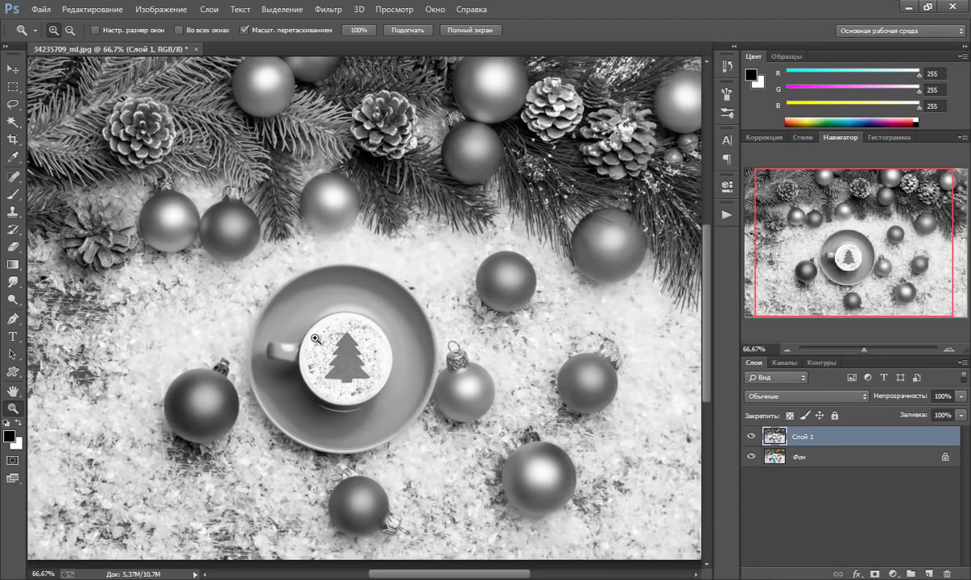
{"action": "left_click_drag", "start_coordinate": [271, 300], "coordinate": [251, 283]}
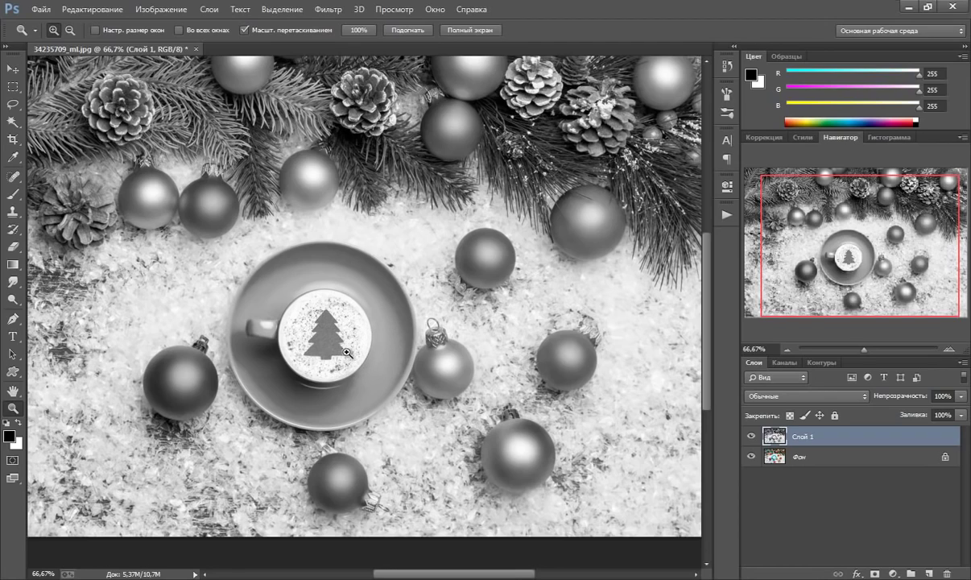
{"action": "left_click", "coordinate": [874, 572]}
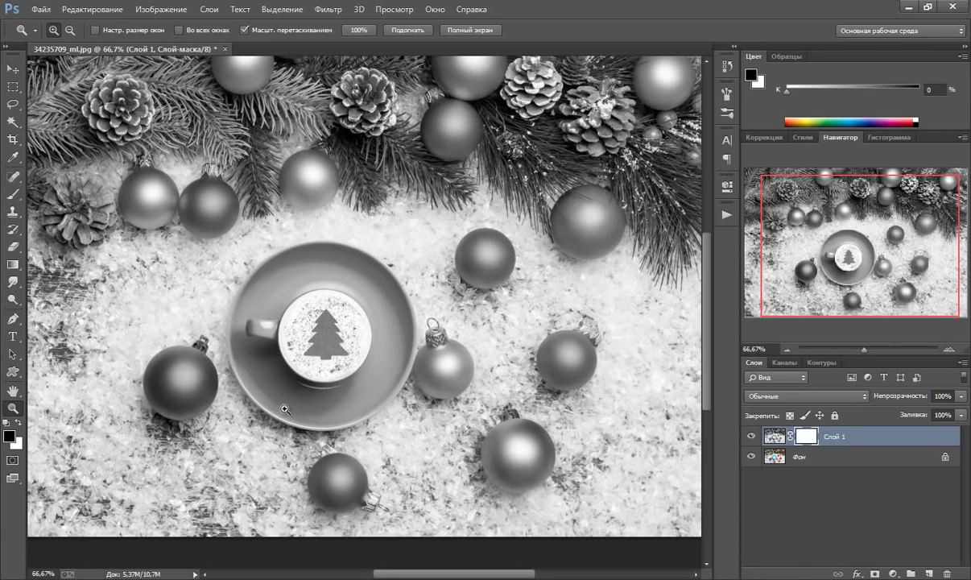
{"action": "left_click", "coordinate": [13, 194]}
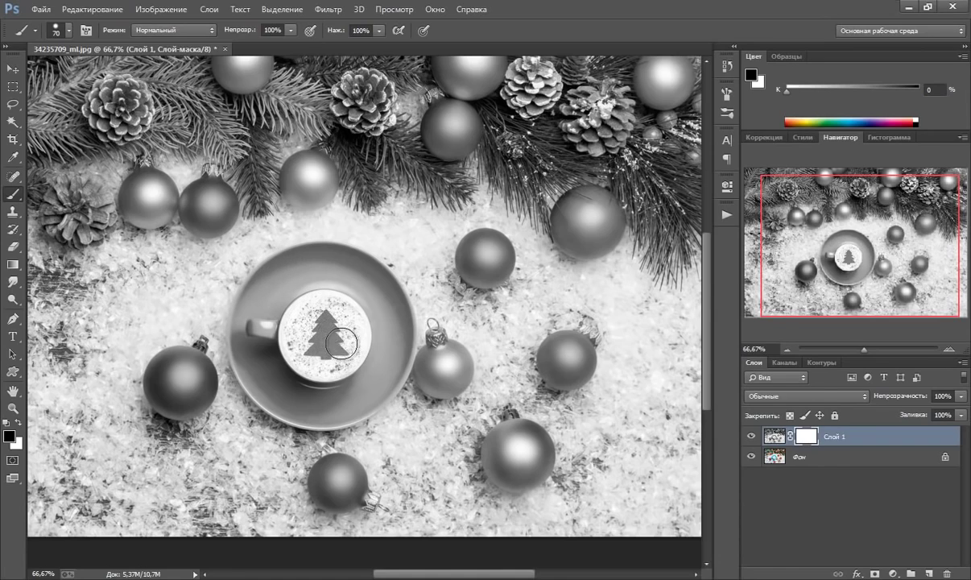
Resize the brush to 420 px at 90% hardness, matching the saucer
{"action": "key", "text": "bracketleft"}
{"action": "key", "text": "bracketleft"}
{"action": "key", "text": "bracketleft"}
{"action": "left_click_drag", "start_coordinate": [338, 334], "coordinate": [323, 337]}
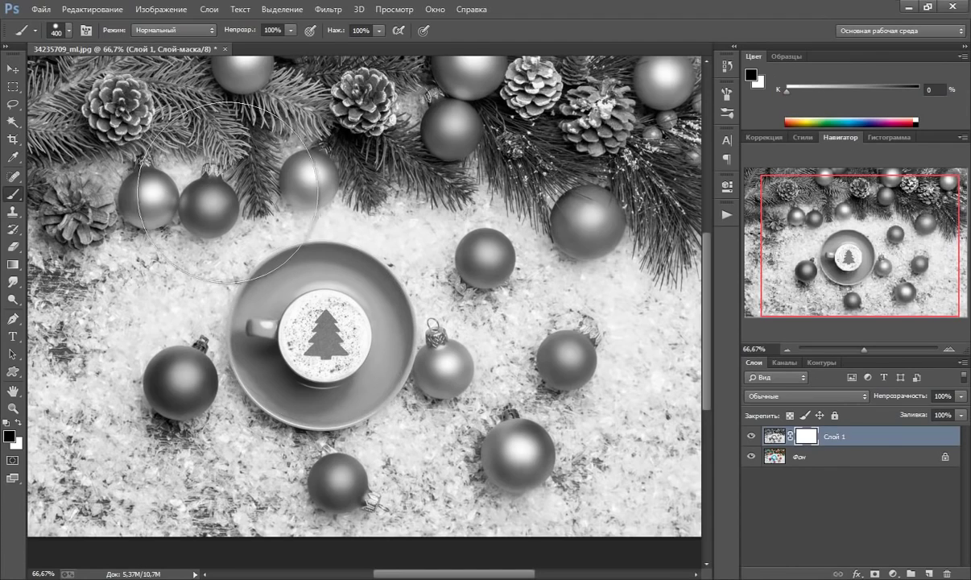
{"action": "left_click", "coordinate": [69, 34]}
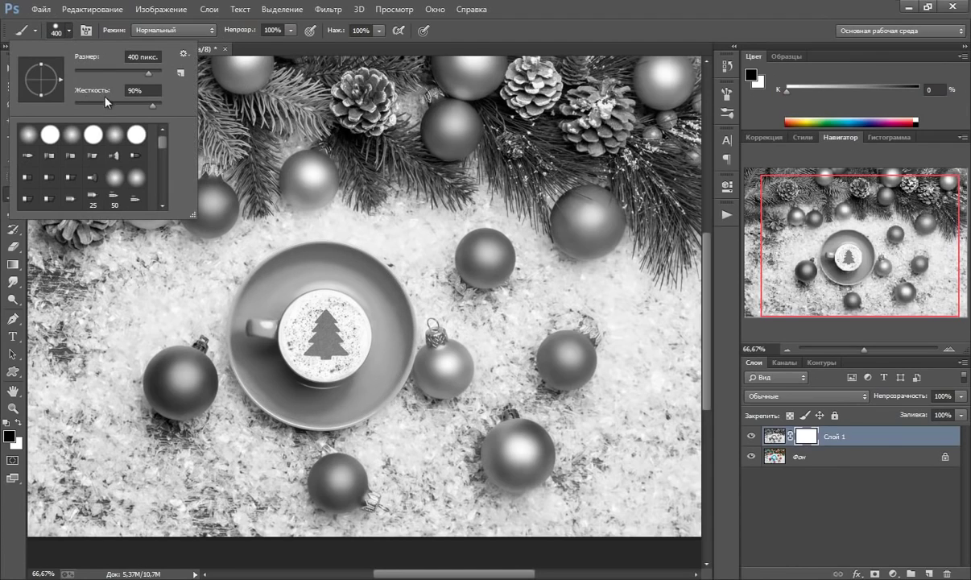
{"action": "left_click", "coordinate": [130, 57]}
{"action": "type", "text": "4200"}
{"action": "key", "text": "BackSpace"}
{"action": "key", "text": "Return"}
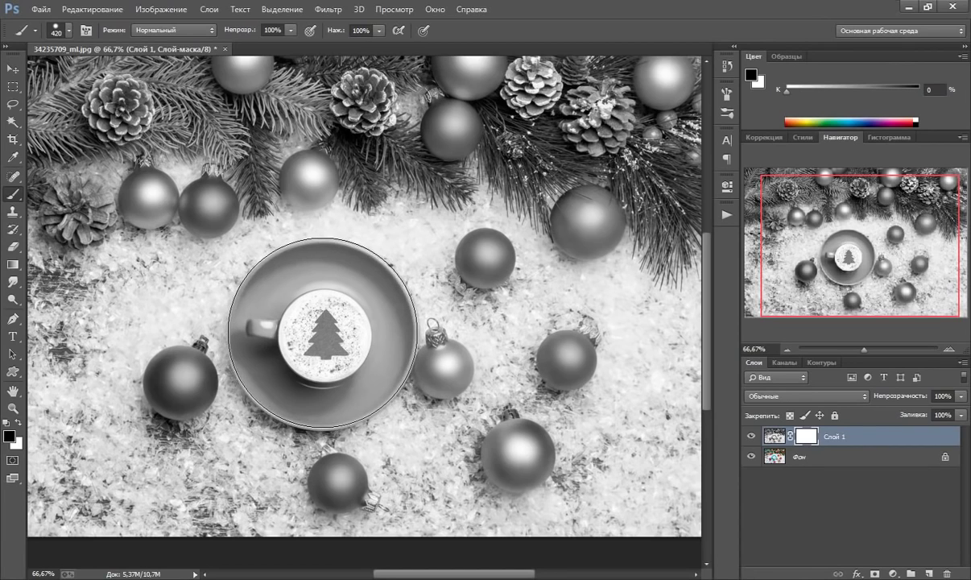
Paint the cup and saucer back into colour on the mask, toggling 'Слой 1' to compare
{"action": "left_click", "coordinate": [322, 335]}
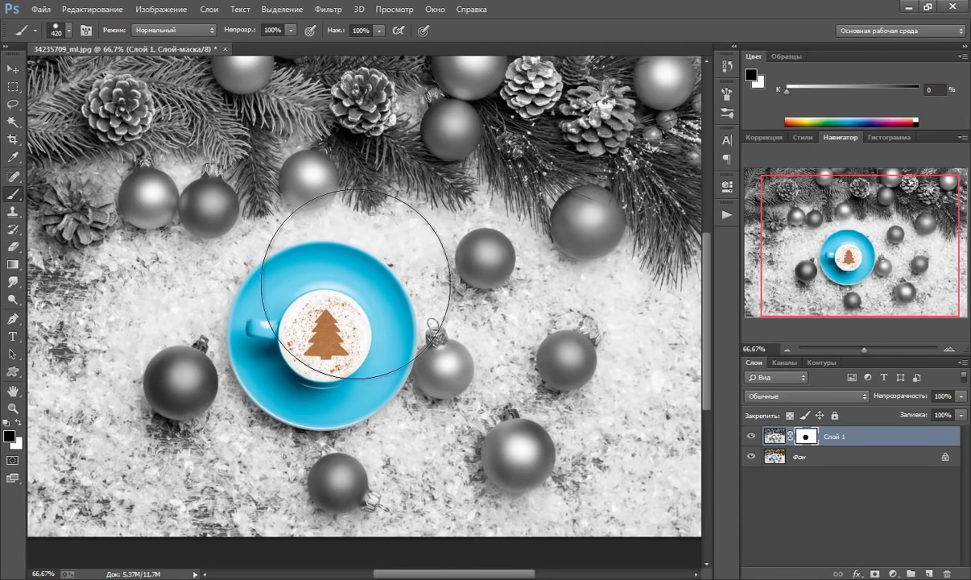
{"action": "left_click", "coordinate": [751, 437]}
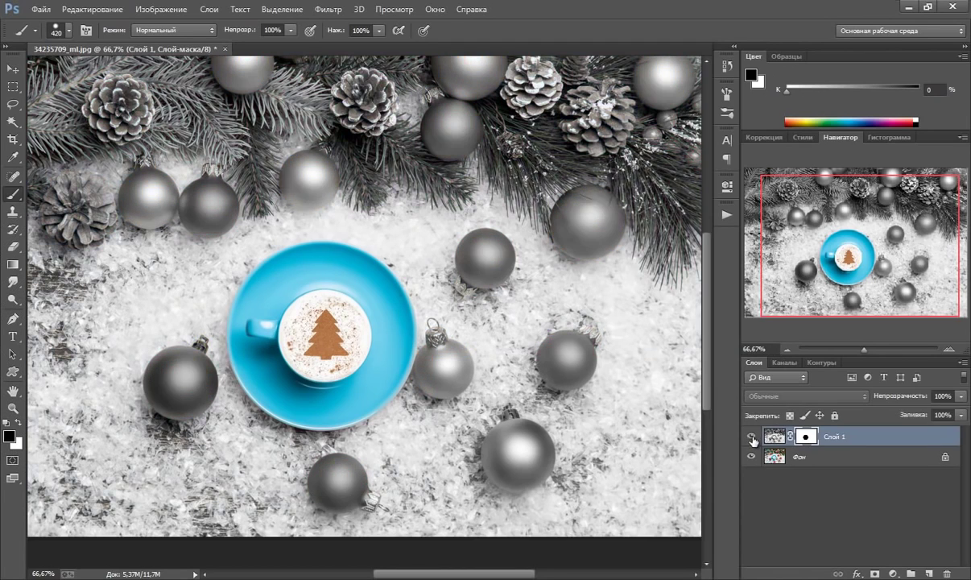
{"action": "left_click", "coordinate": [752, 437]}
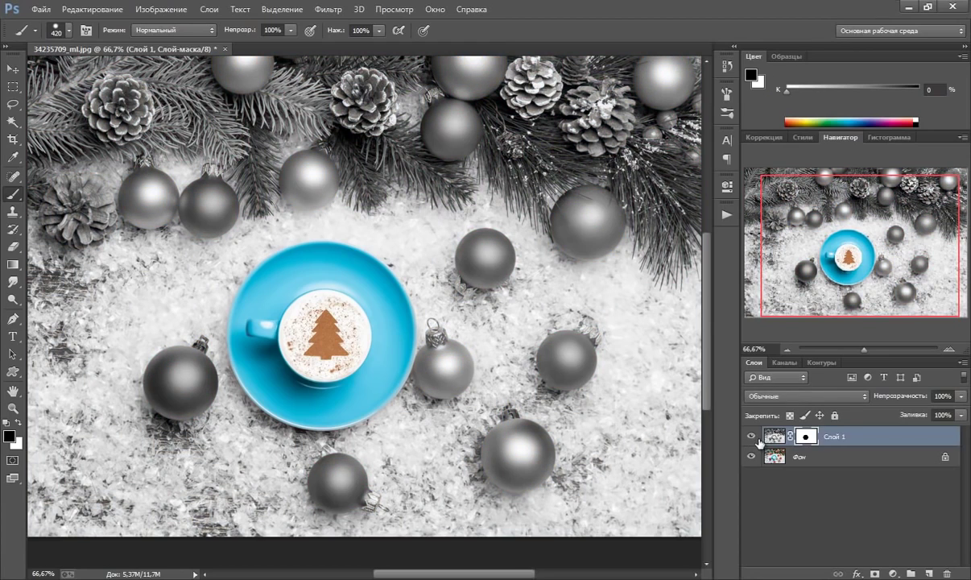
{"action": "left_click", "coordinate": [753, 438]}
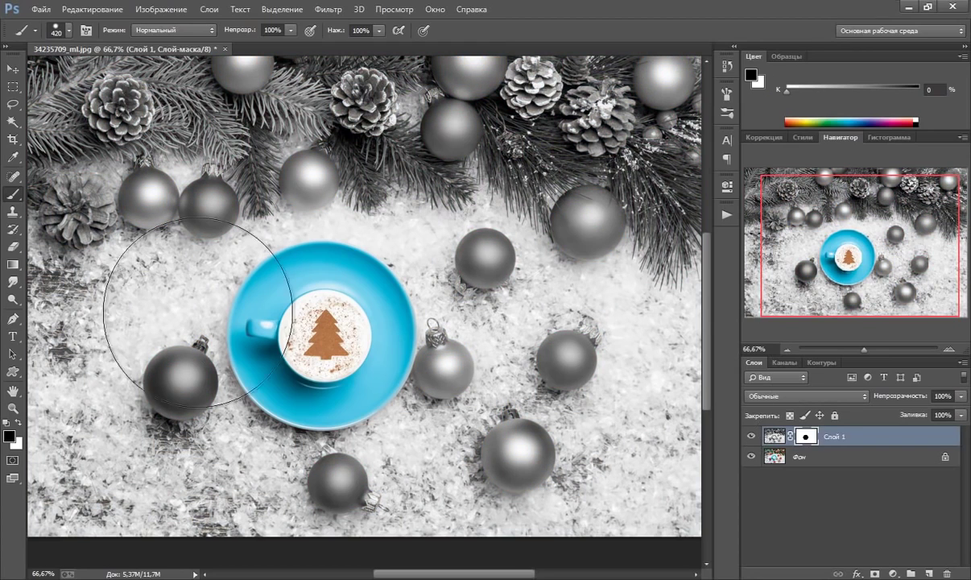
{"action": "left_click", "coordinate": [13, 408]}
Fit the whole photo on screen and target the 'Слой 1' image thumbnail instead of its mask
{"action": "right_click", "coordinate": [330, 229]}
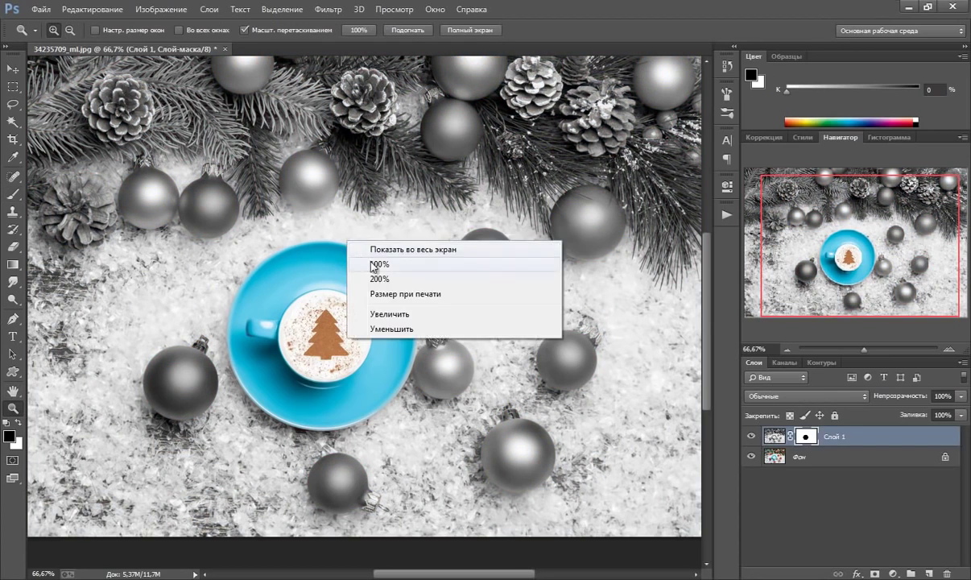
{"action": "left_click", "coordinate": [360, 240]}
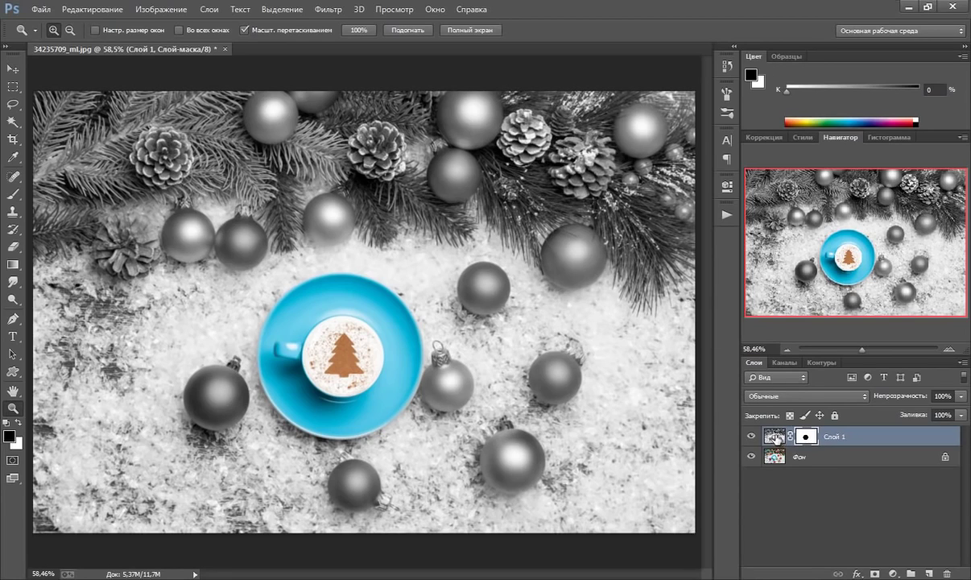
{"action": "left_click", "coordinate": [775, 438]}
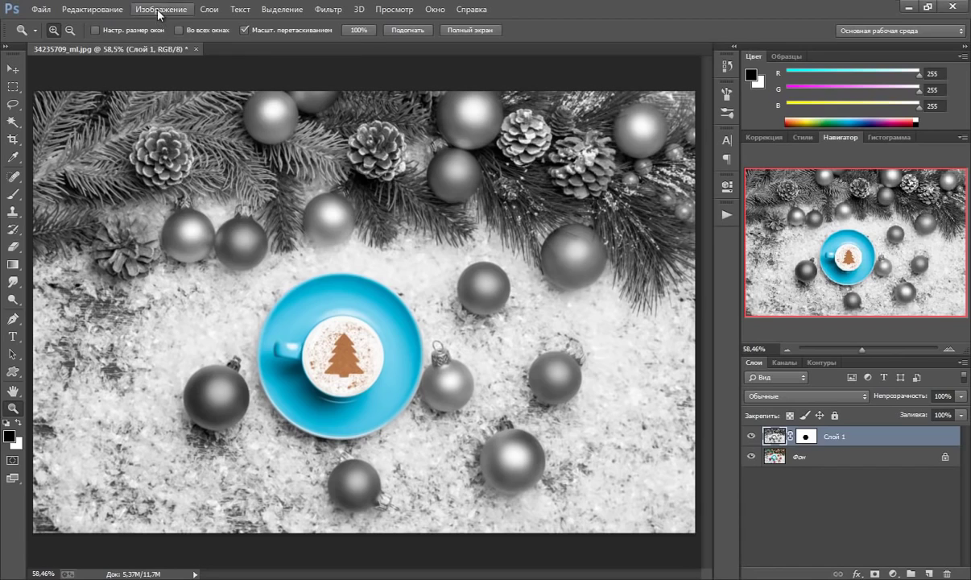
Apply Brightness/Contrast to the grayscale layer with brightness -32 and contrast -30
{"action": "left_click", "coordinate": [159, 11]}
{"action": "mouse_move", "coordinate": [165, 44]}
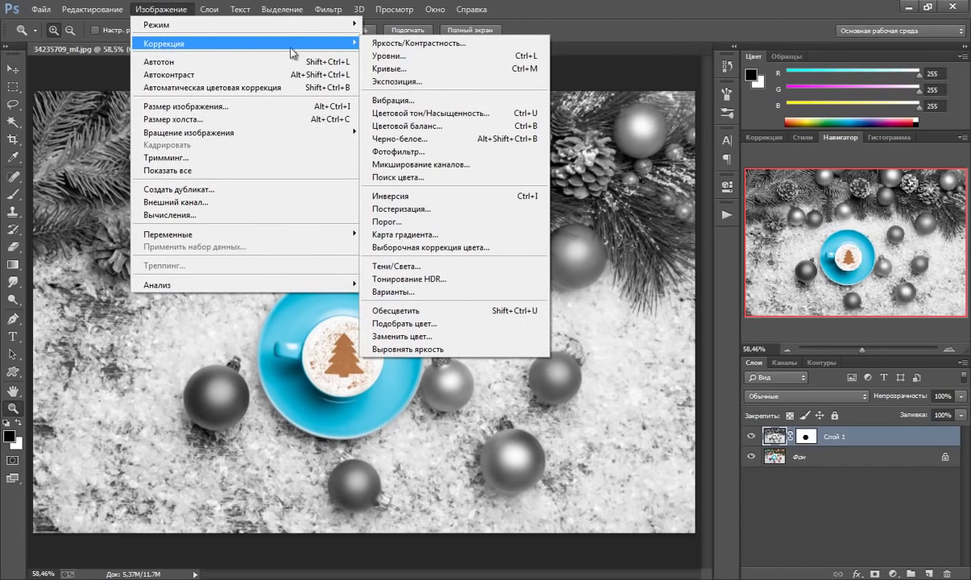
{"action": "left_click", "coordinate": [405, 47]}
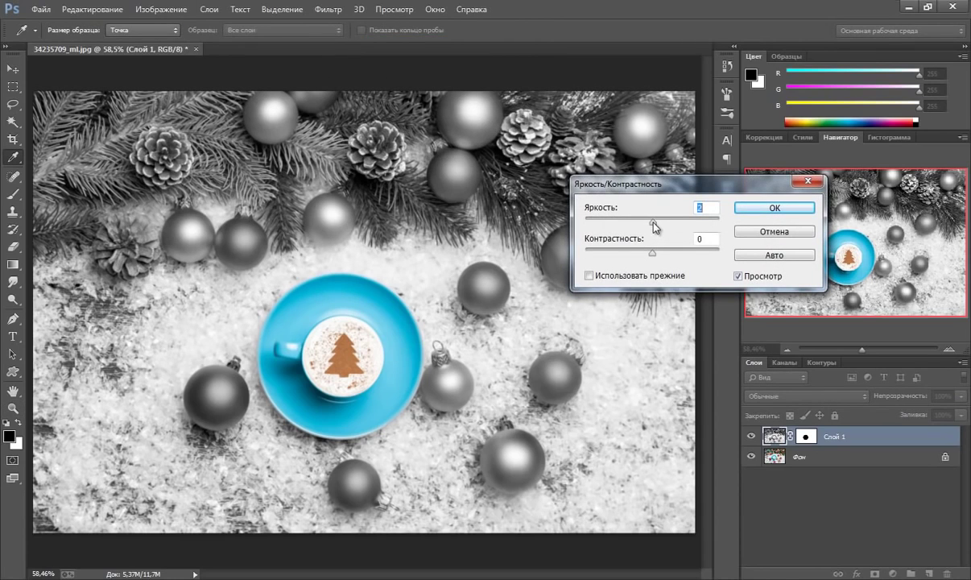
{"action": "mouse_move", "coordinate": [652, 223]}
{"action": "left_mouse_down"}
{"action": "mouse_move", "coordinate": [629, 226]}
{"action": "mouse_move", "coordinate": [637, 228]}
{"action": "left_mouse_up"}
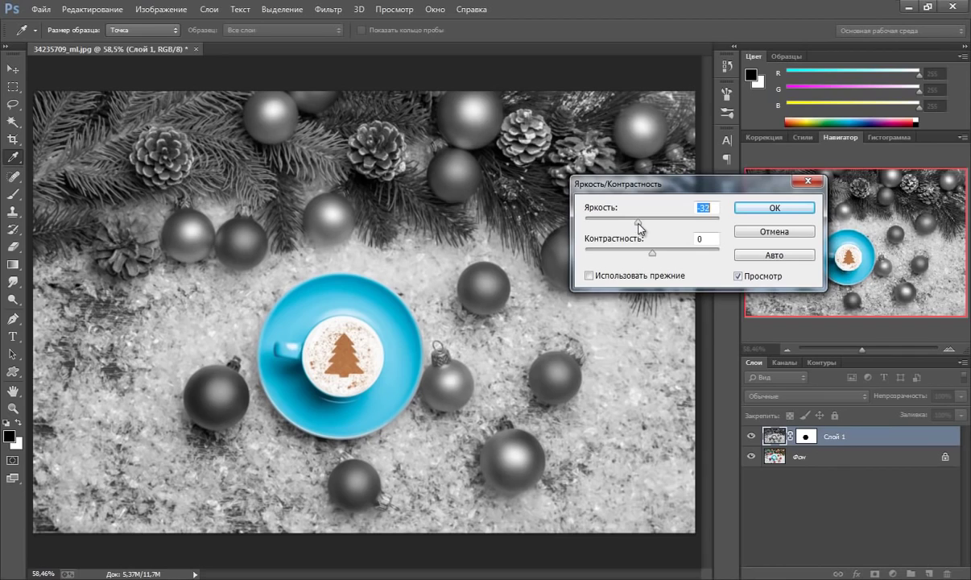
{"action": "mouse_move", "coordinate": [635, 223]}
{"action": "left_mouse_down"}
{"action": "mouse_move", "coordinate": [650, 254]}
{"action": "mouse_move", "coordinate": [629, 258]}
{"action": "left_mouse_up"}
{"action": "left_click_drag", "start_coordinate": [619, 258], "coordinate": [611, 257]}
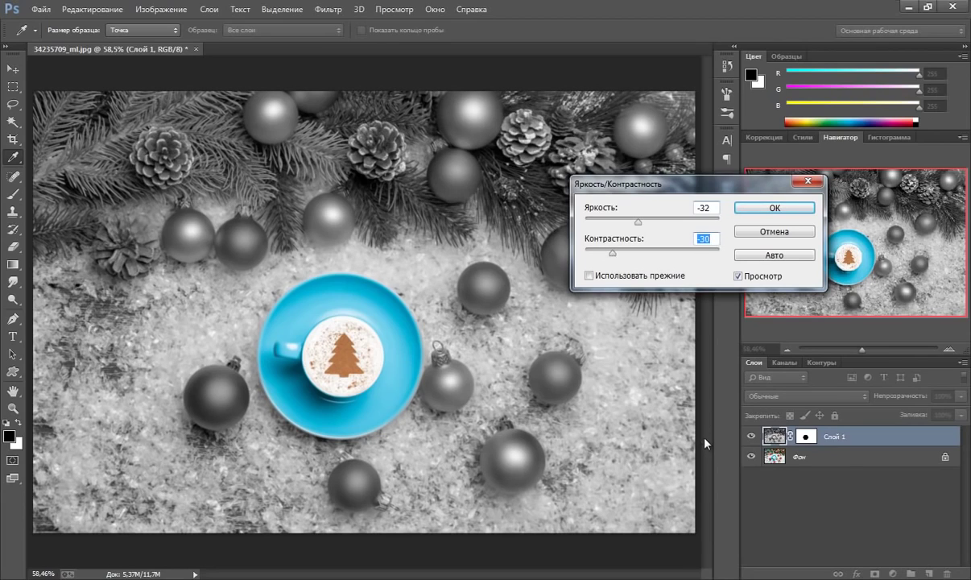
{"action": "left_click", "coordinate": [757, 211]}
{"action": "key", "text": "z"}
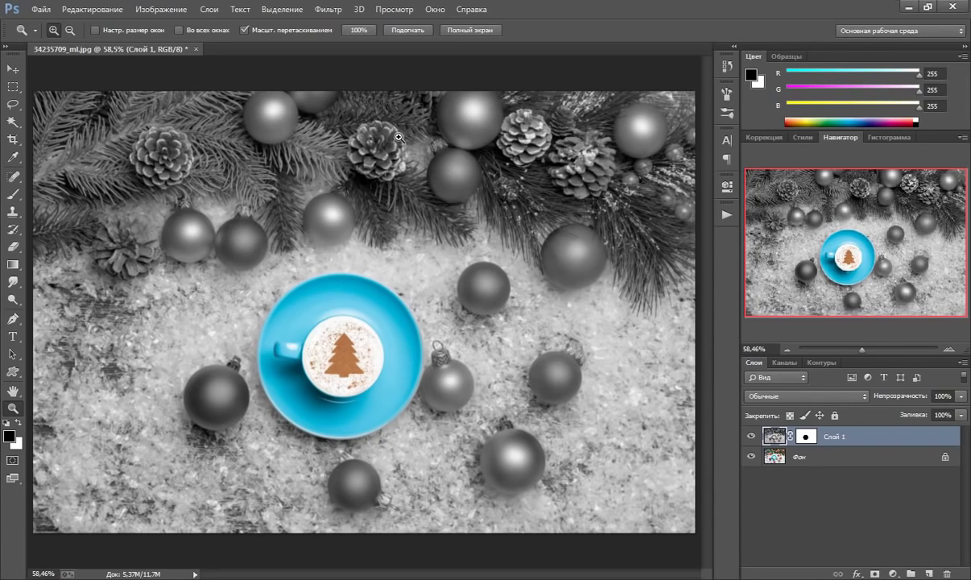
Apply a 15 px Iris Blur centred on the cup's tree, with the ellipse stretched and widened
{"action": "left_click", "coordinate": [328, 10]}
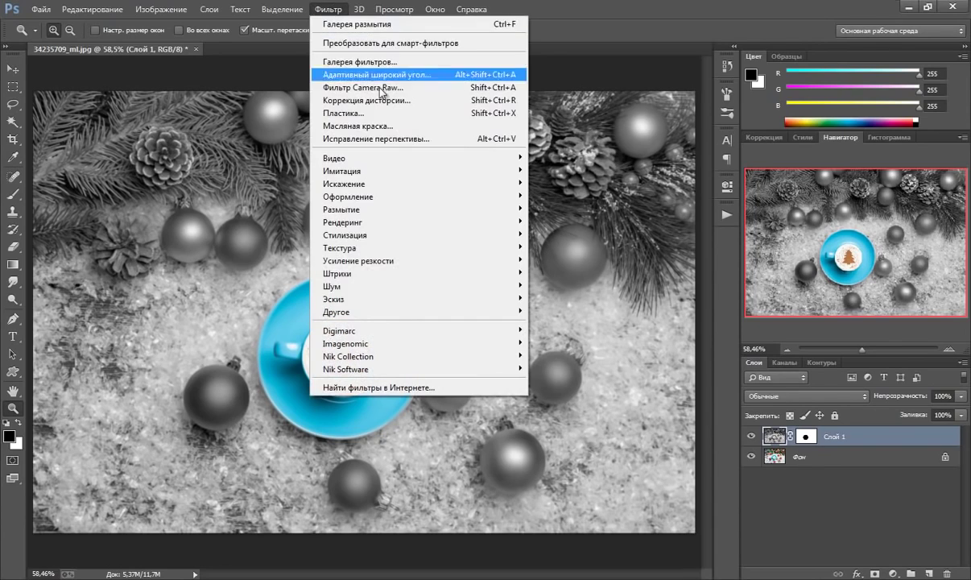
{"action": "mouse_move", "coordinate": [342, 209]}
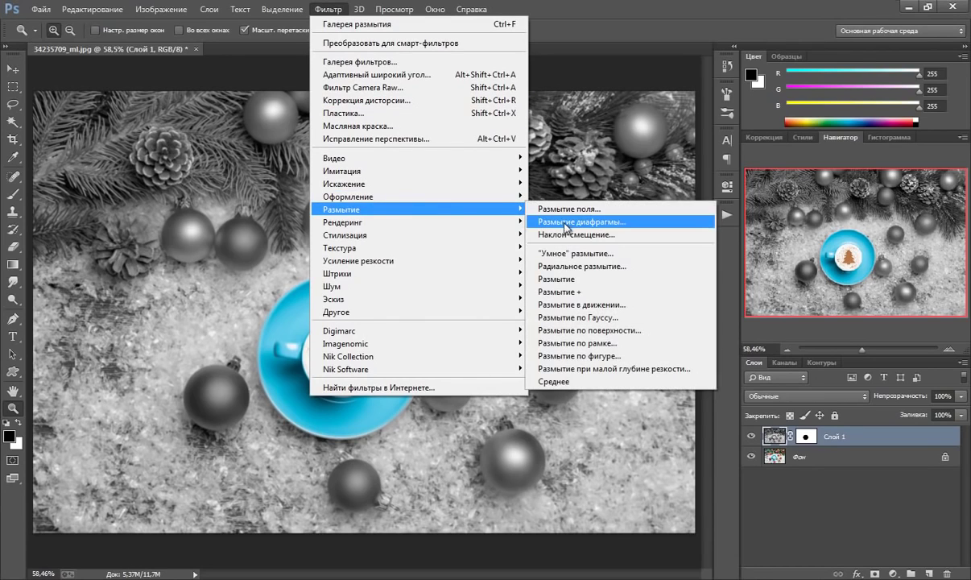
{"action": "left_click", "coordinate": [538, 222]}
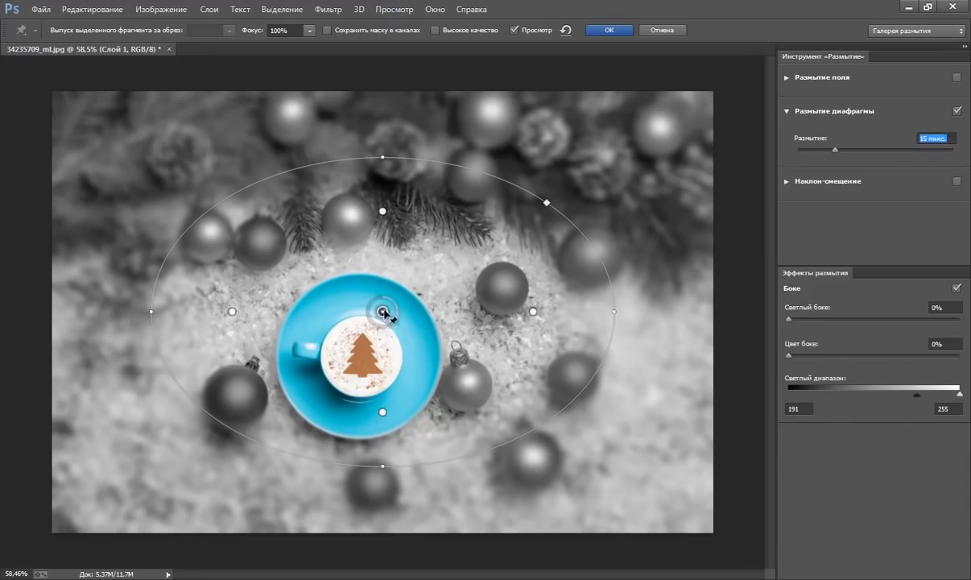
{"action": "left_click_drag", "start_coordinate": [383, 313], "coordinate": [365, 358]}
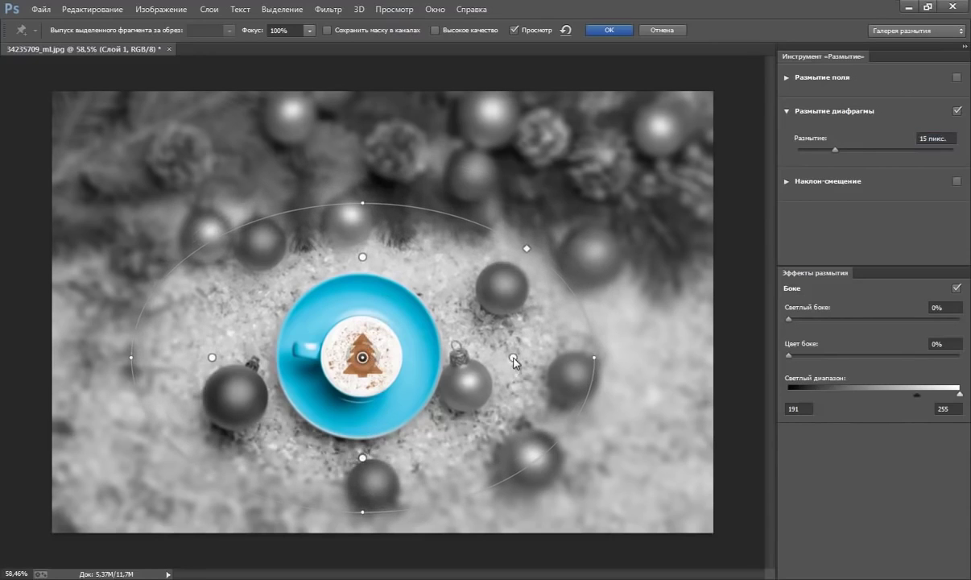
{"action": "left_click_drag", "start_coordinate": [514, 358], "coordinate": [439, 356]}
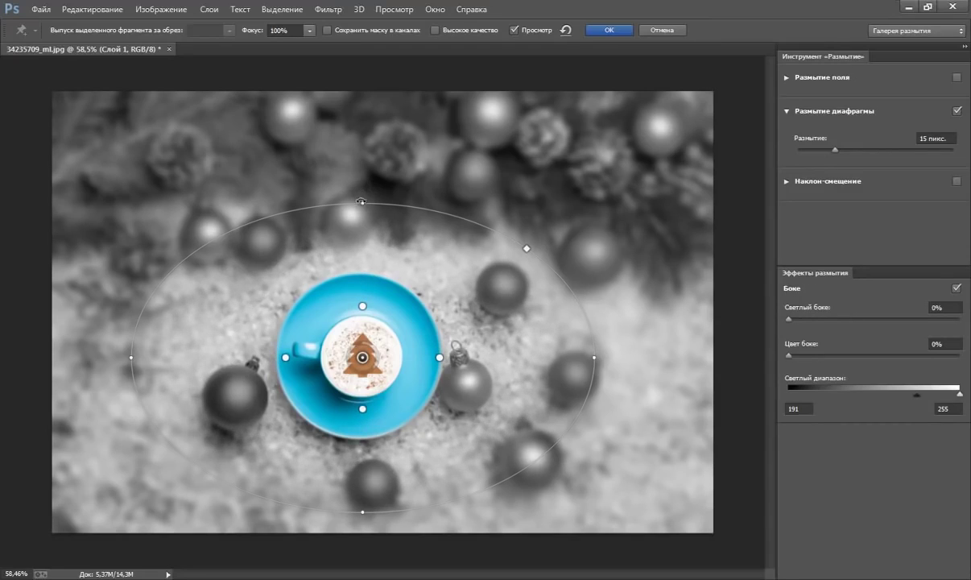
{"action": "left_click_drag", "start_coordinate": [362, 193], "coordinate": [362, 84]}
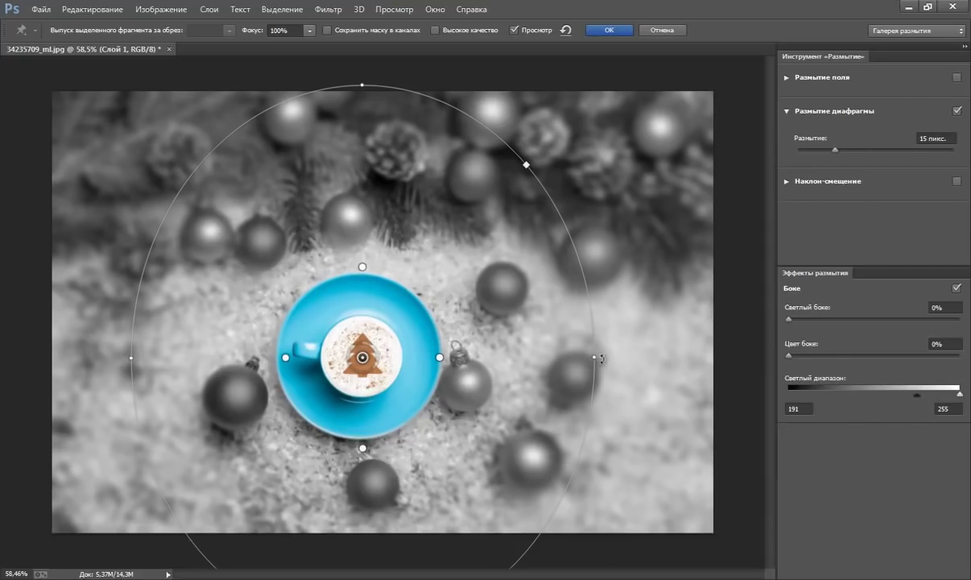
{"action": "mouse_move", "coordinate": [600, 357]}
{"action": "left_mouse_down"}
{"action": "mouse_move", "coordinate": [686, 353]}
{"action": "mouse_move", "coordinate": [719, 316]}
{"action": "left_mouse_up"}
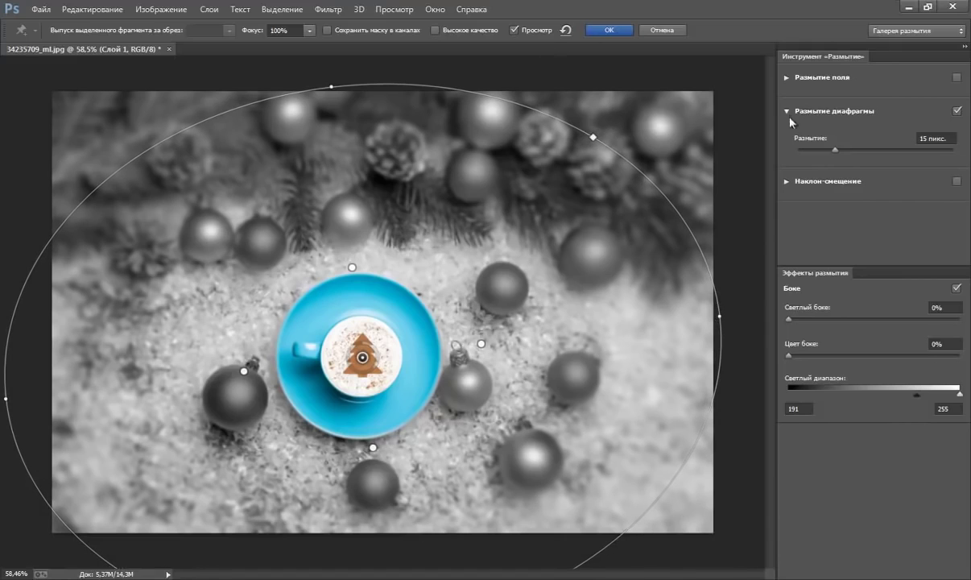
{"action": "left_click", "coordinate": [835, 152]}
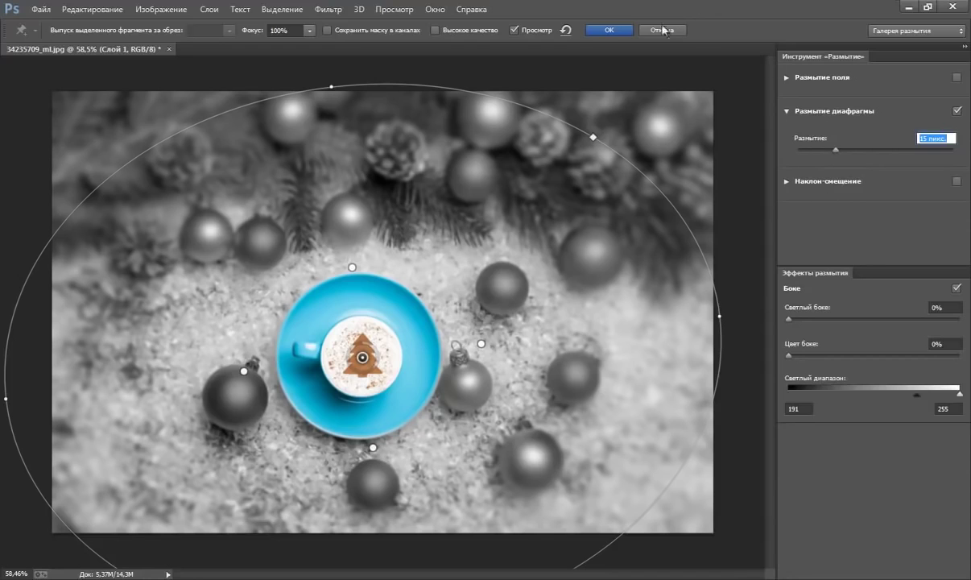
{"action": "left_click", "coordinate": [610, 31]}
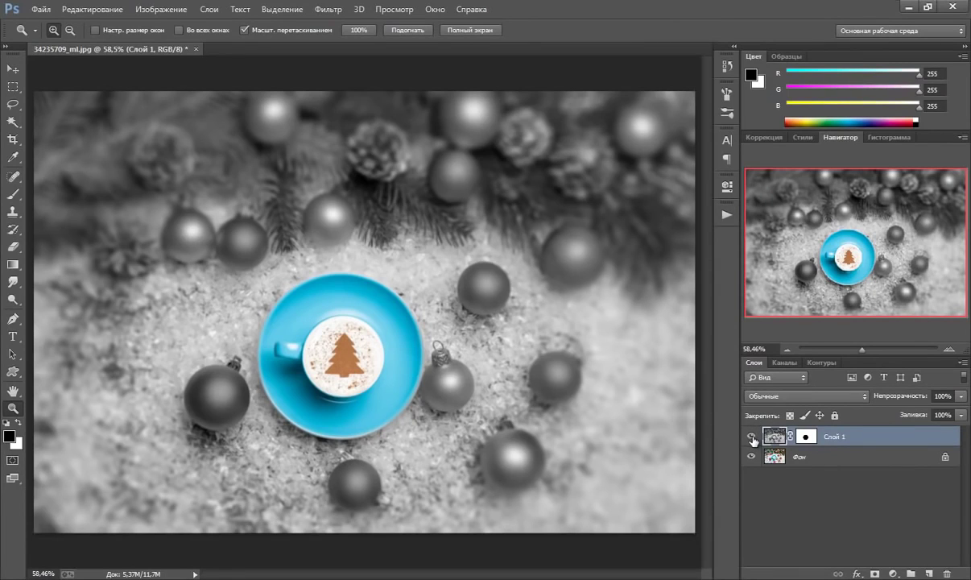
{"action": "left_click", "coordinate": [752, 437]}
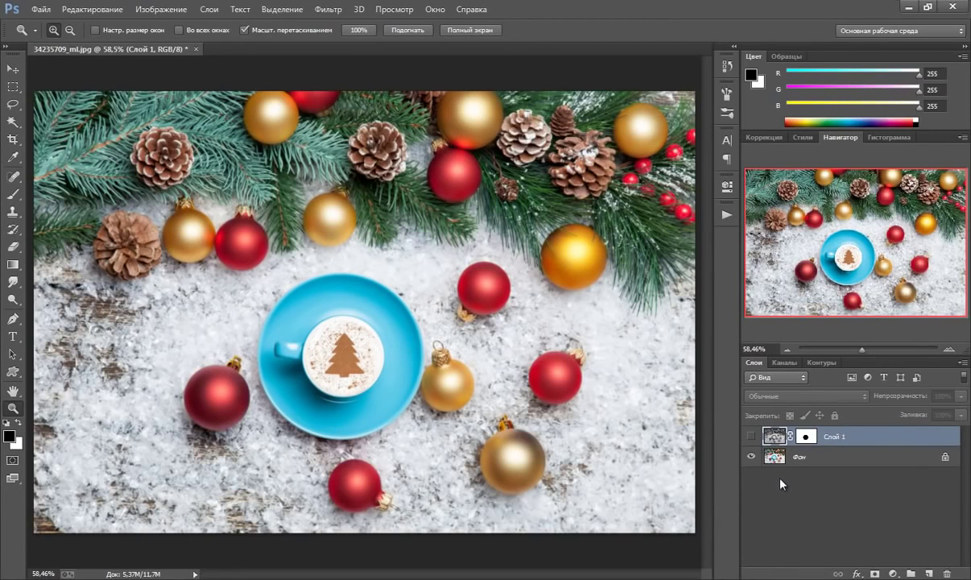
{"action": "left_click", "coordinate": [752, 437]}
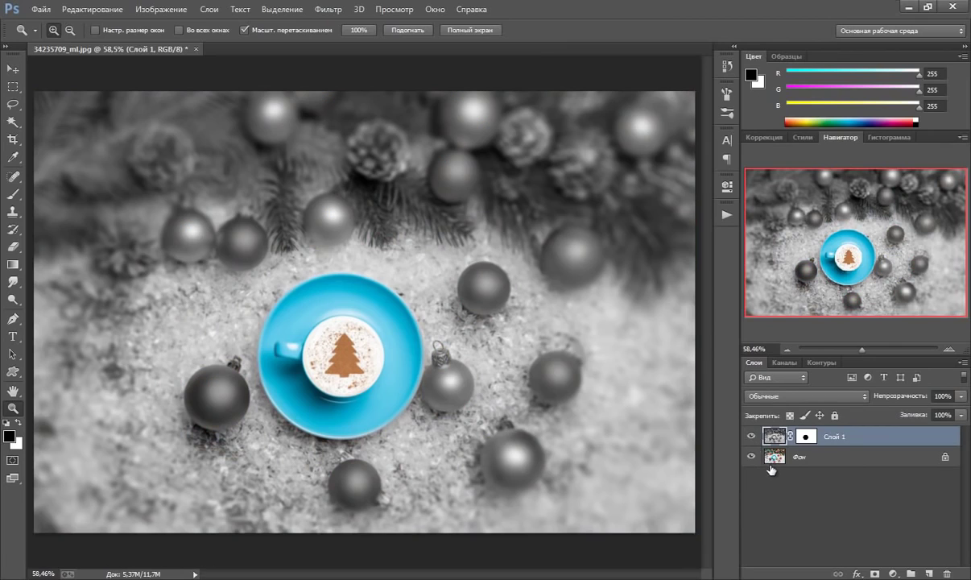